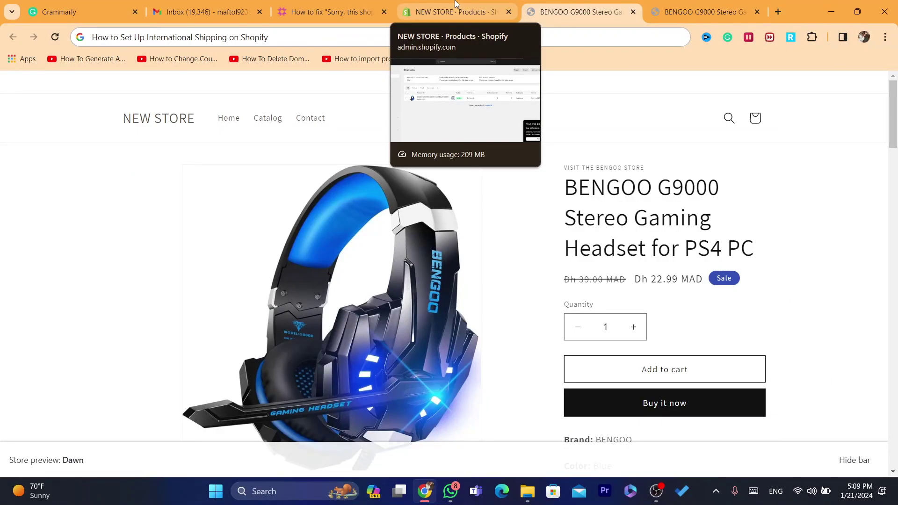
Step: Switch to the NEW STORE admin and open the general shipping profile in its Shipping and delivery settings
{"action": "left_click", "coordinate": [456, 6]}
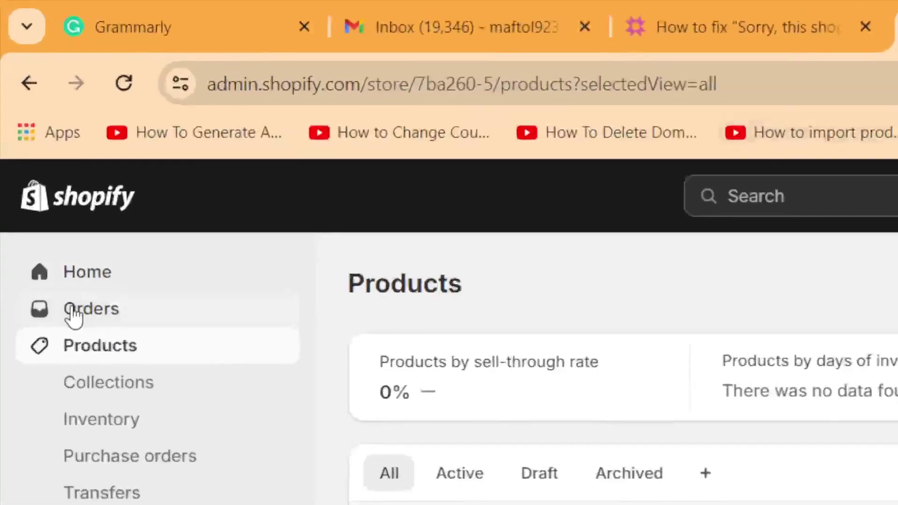
{"action": "left_click", "coordinate": [42, 123]}
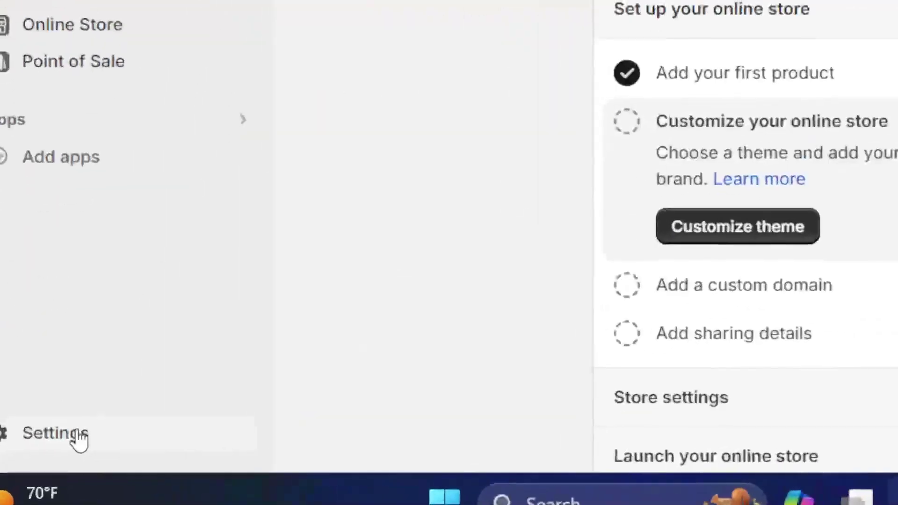
{"action": "left_click", "coordinate": [53, 461]}
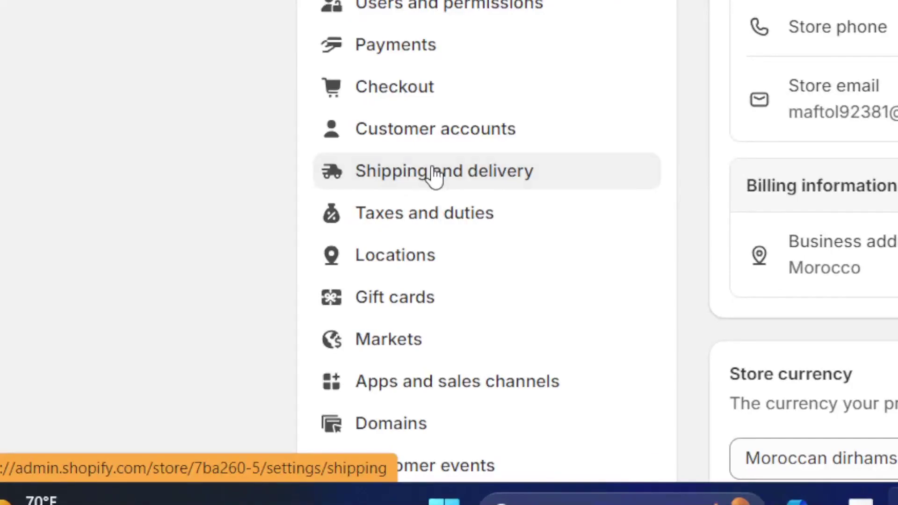
{"action": "left_click", "coordinate": [211, 342]}
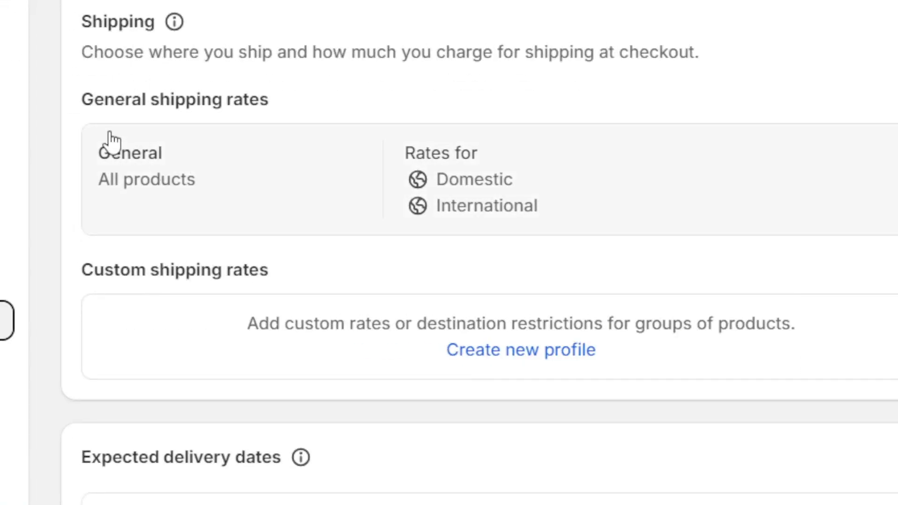
{"action": "left_click", "coordinate": [145, 159]}
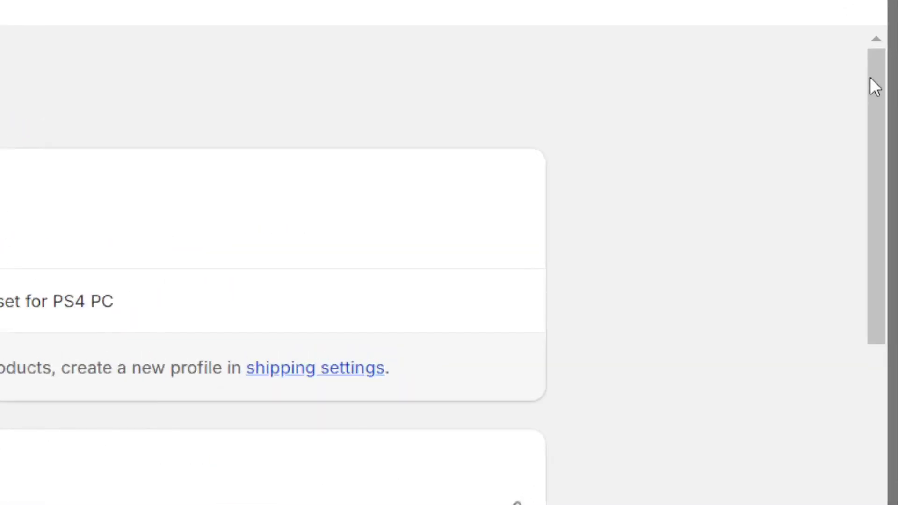
Step: Open the Markets settings from the profile's "Start shipping to more places" section
{"action": "left_click_drag", "start_coordinate": [871, 78], "coordinate": [882, 211]}
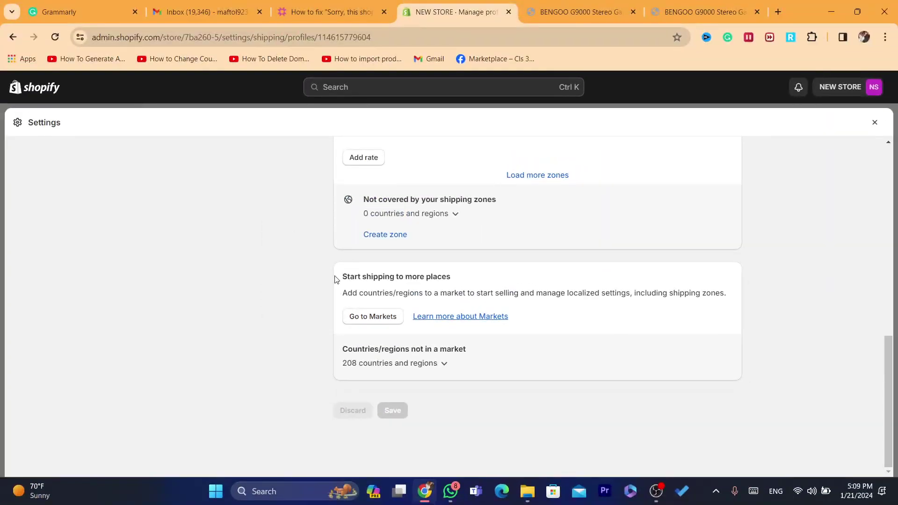
{"action": "left_click_drag", "start_coordinate": [112, 147], "coordinate": [368, 139]}
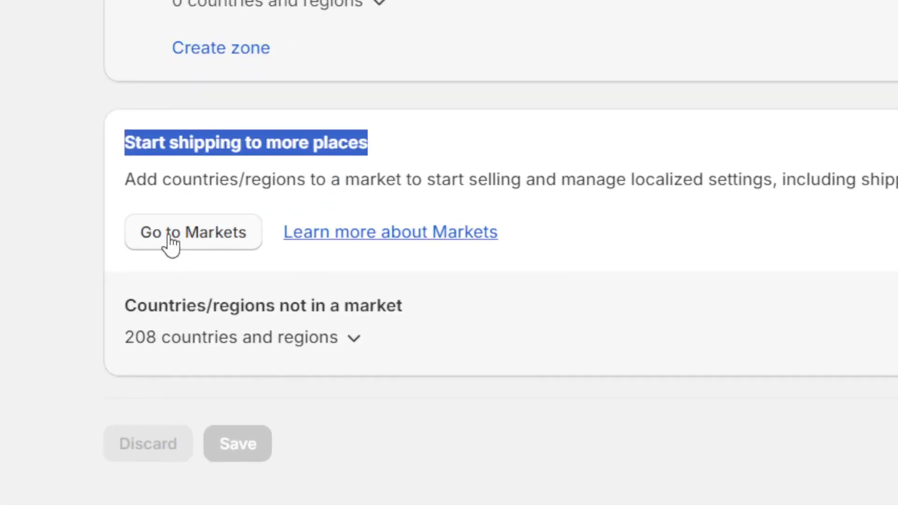
{"action": "left_click", "coordinate": [171, 238]}
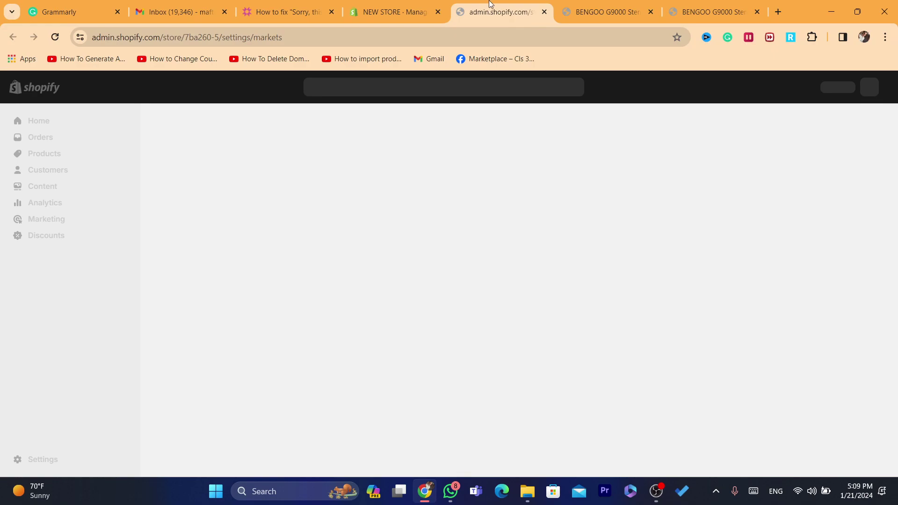
{"action": "left_click_drag", "start_coordinate": [491, 3], "coordinate": [393, 5]}
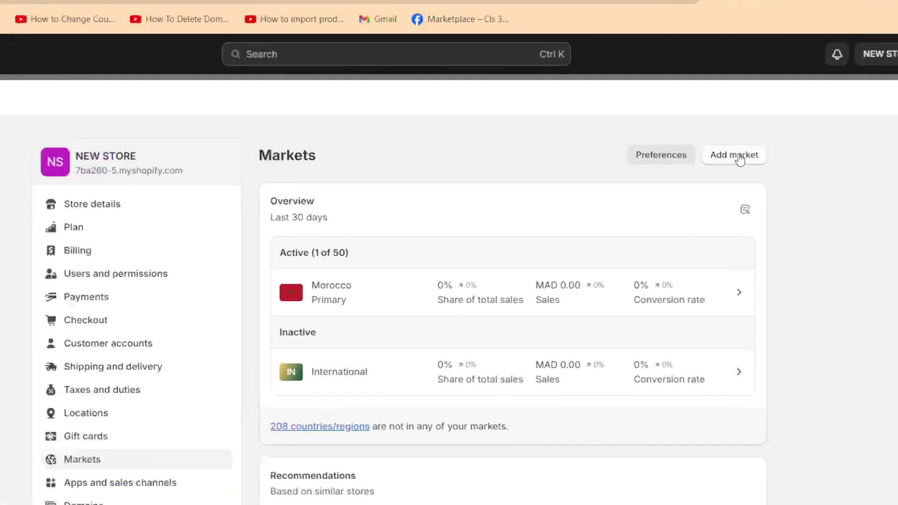
Step: Start adding a new market and name it "COUNTRIES I WOULD LIKE TO SHIP"
{"action": "left_click", "coordinate": [732, 164]}
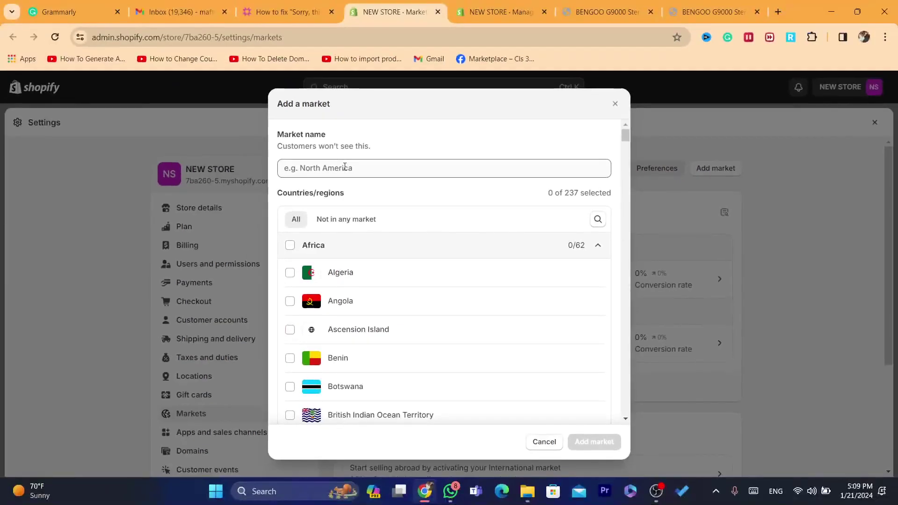
{"action": "left_click", "coordinate": [4, 135]}
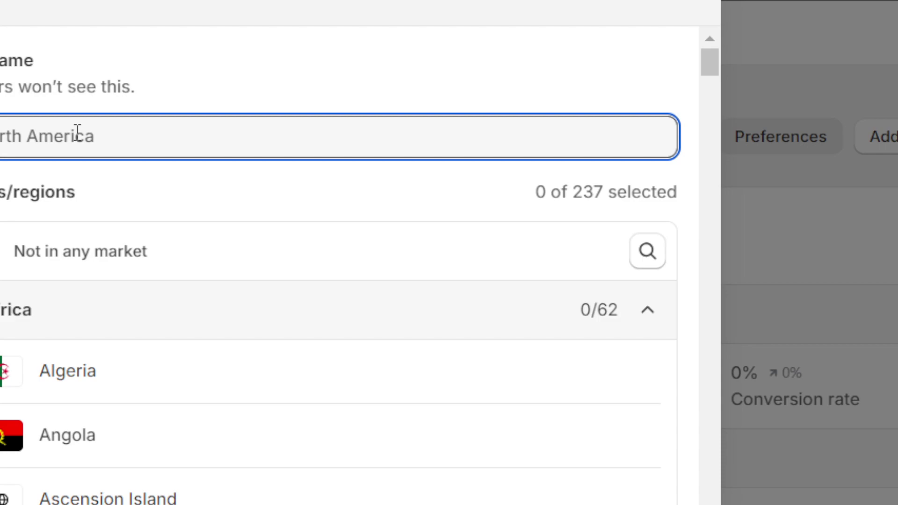
{"action": "type", "text": "E"}
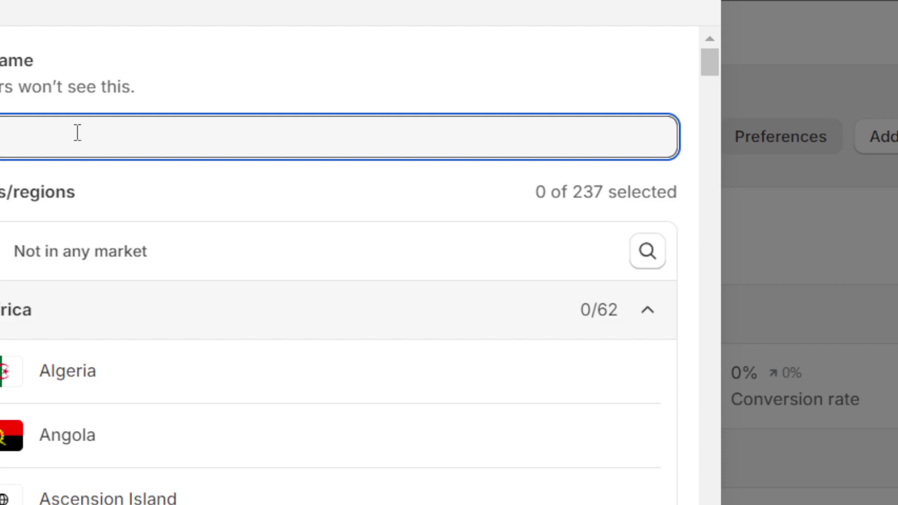
{"action": "key", "text": "BackSpace"}
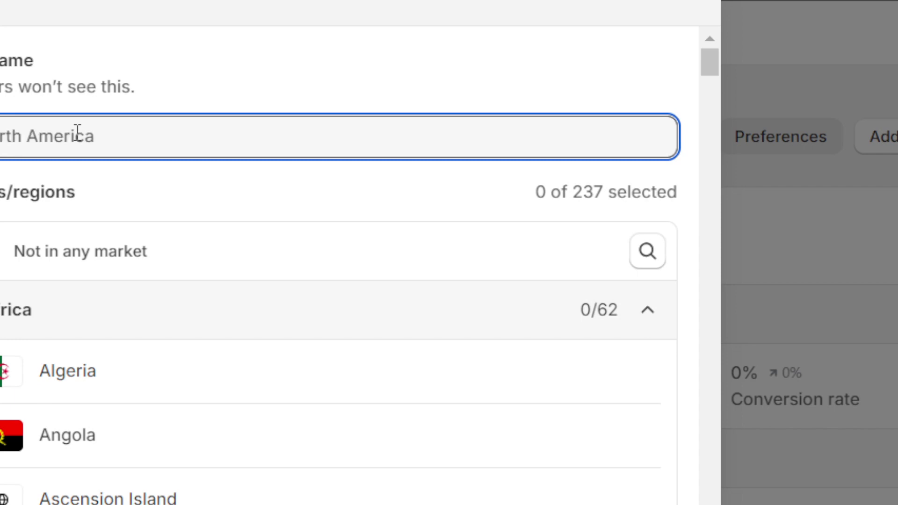
{"action": "type", "text": "ES I WOULD LIK"}
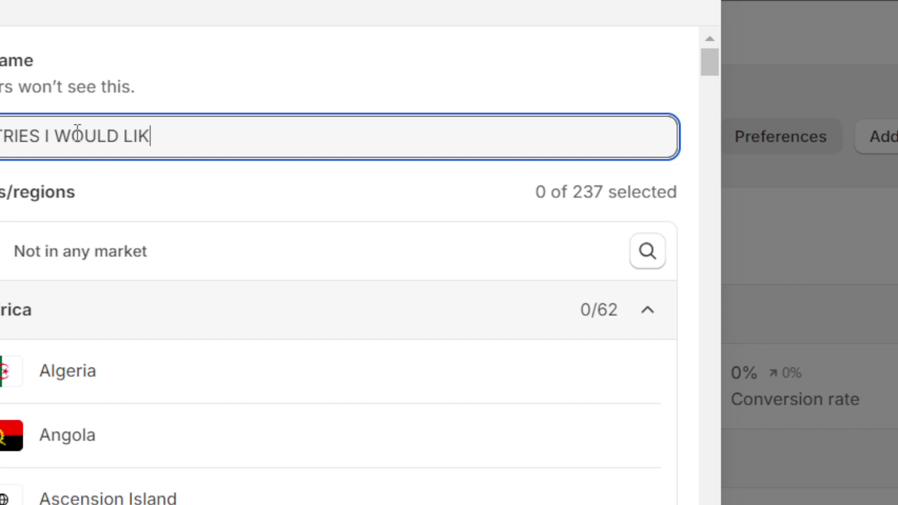
{"action": "type", "text": "P"}
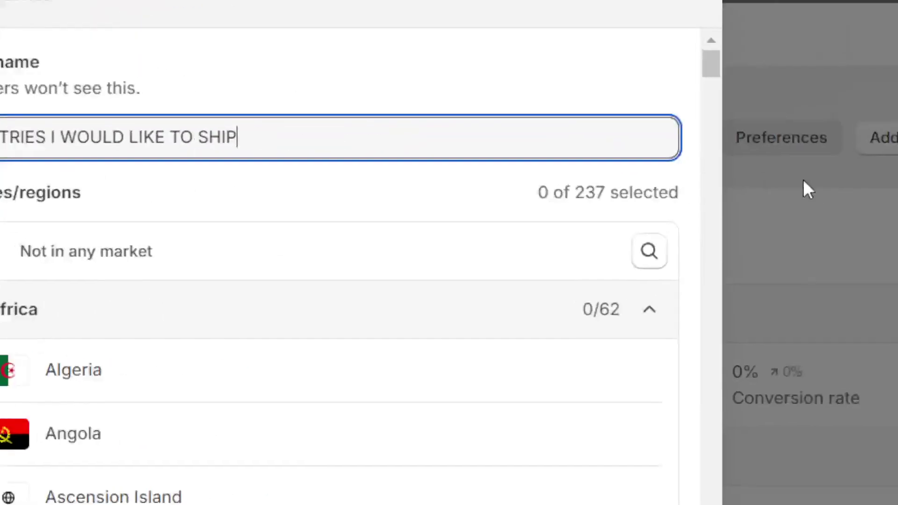
Step: Select the whole Africa group as countries for the new market
{"action": "left_click_drag", "start_coordinate": [624, 137], "coordinate": [625, 139]}
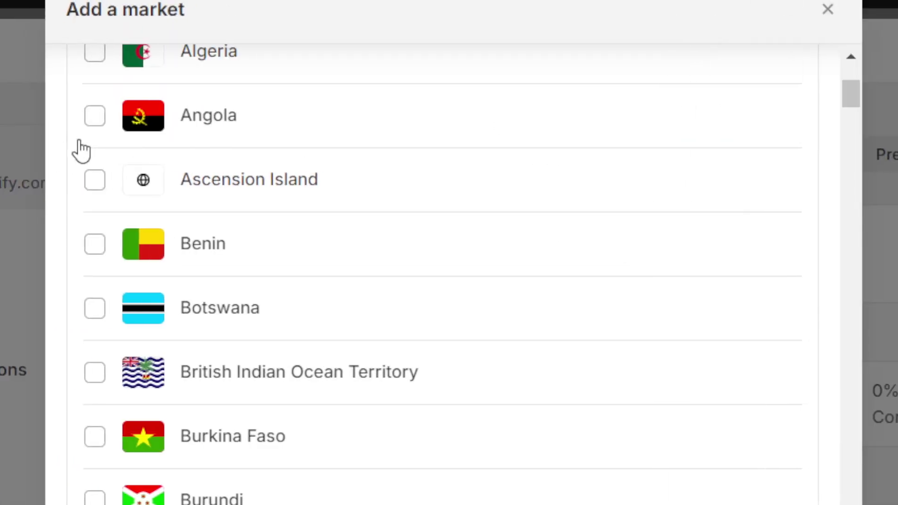
{"action": "left_click_drag", "start_coordinate": [787, 83], "coordinate": [787, 75]}
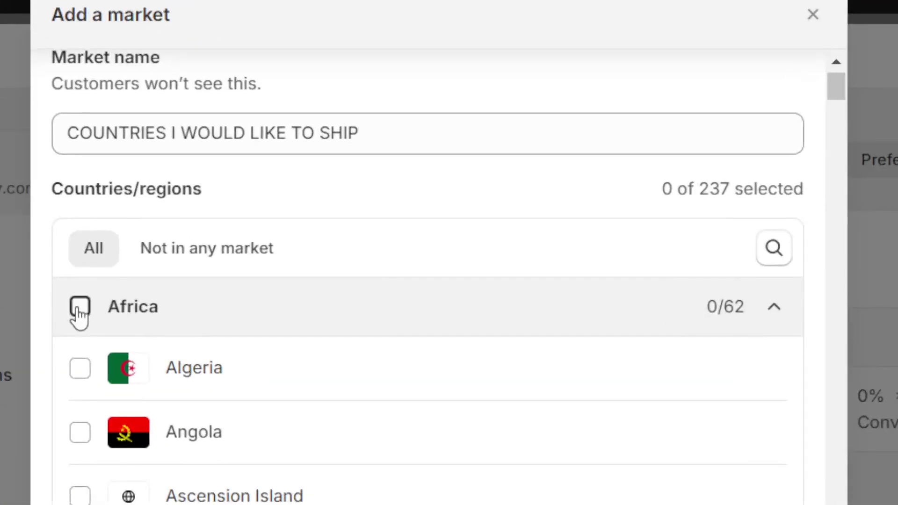
{"action": "left_click", "coordinate": [80, 308]}
{"action": "left_click_drag", "start_coordinate": [624, 134], "coordinate": [625, 135]}
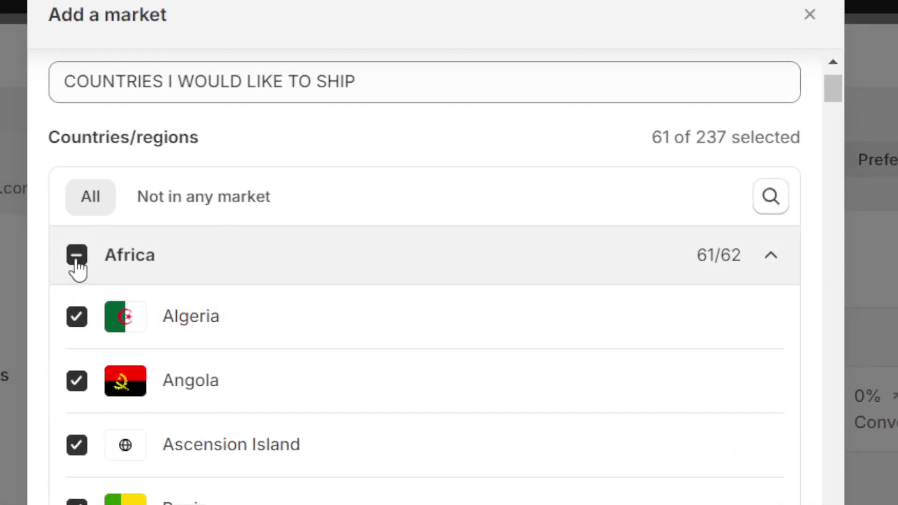
{"action": "left_click", "coordinate": [290, 213]}
{"action": "left_click", "coordinate": [78, 266]}
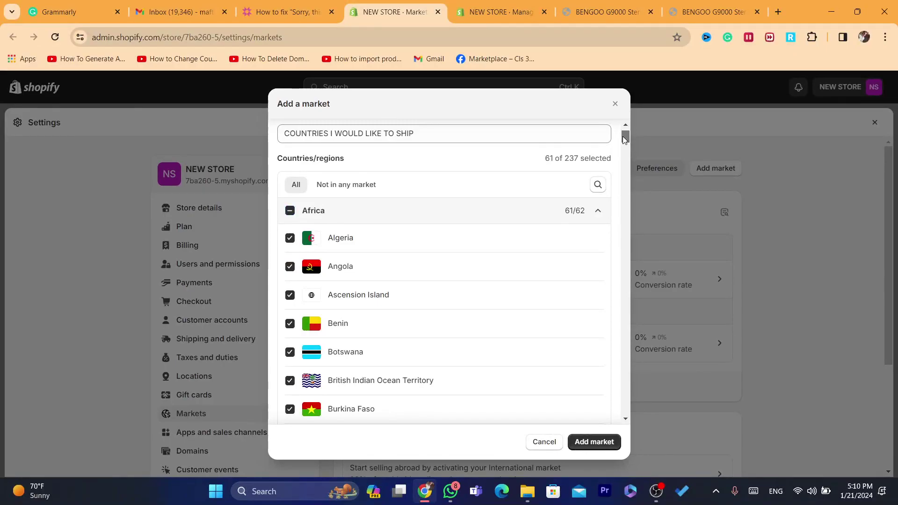
Step: Select the whole Europe group as well and add the market to the store
{"action": "left_click_drag", "start_coordinate": [622, 136], "coordinate": [607, 269]}
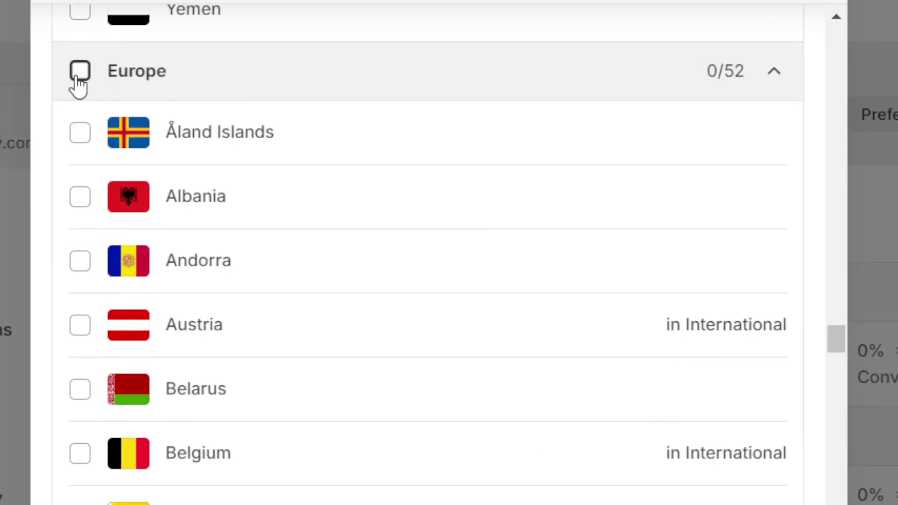
{"action": "left_click", "coordinate": [78, 77]}
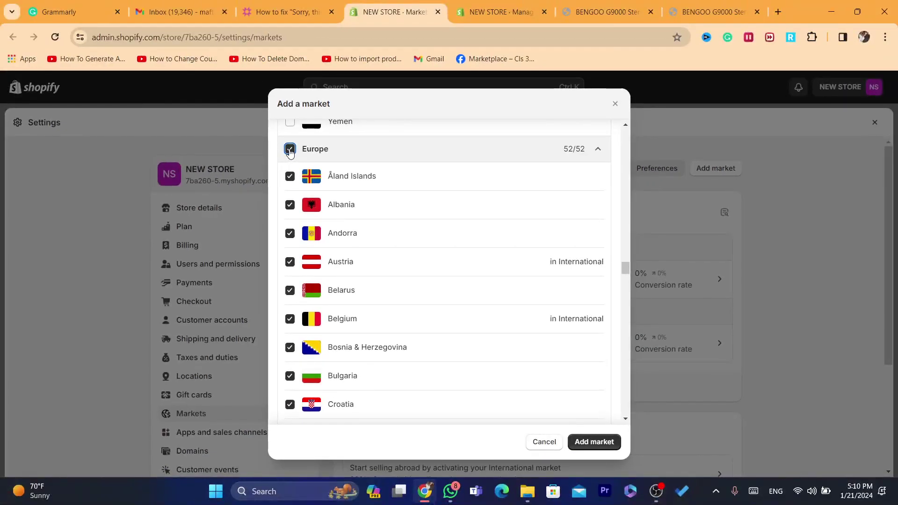
{"action": "left_click", "coordinate": [289, 150]}
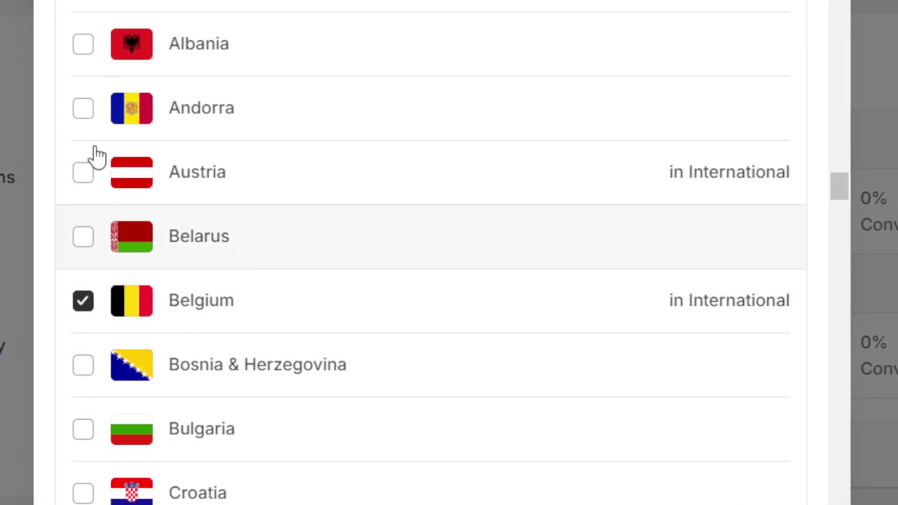
{"action": "left_click", "coordinate": [106, 306]}
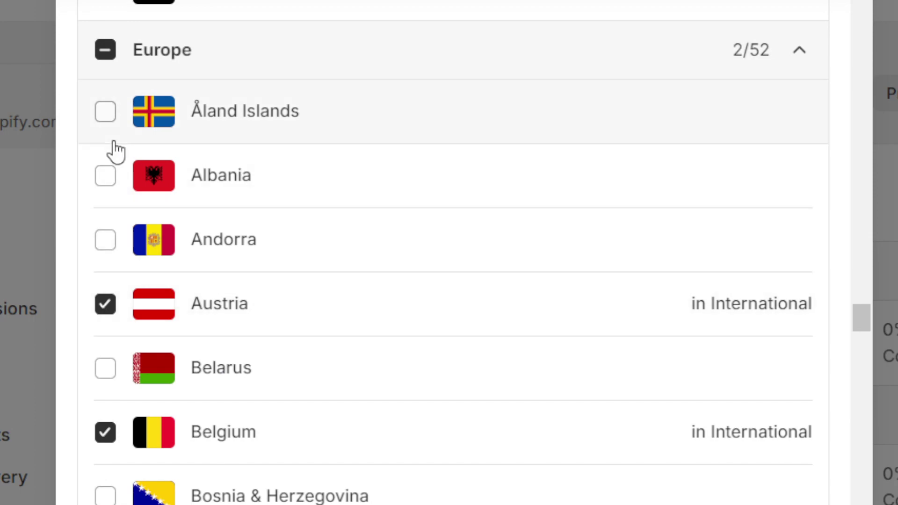
{"action": "left_click", "coordinate": [104, 50]}
{"action": "left_click", "coordinate": [105, 79]}
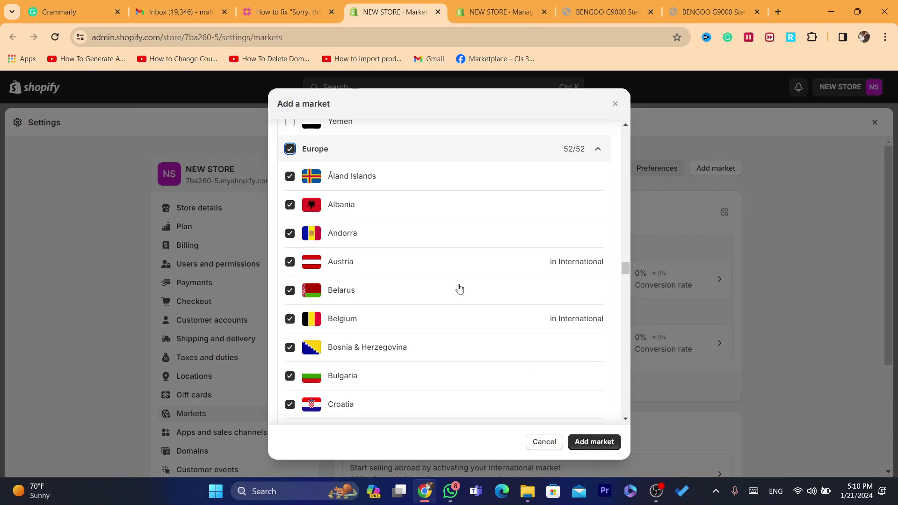
{"action": "left_click_drag", "start_coordinate": [624, 266], "coordinate": [619, 223]}
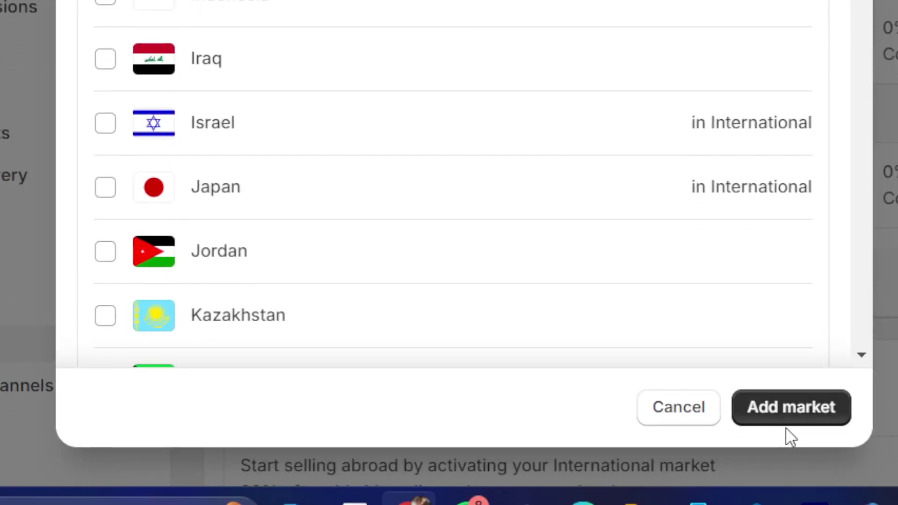
{"action": "left_click", "coordinate": [778, 417]}
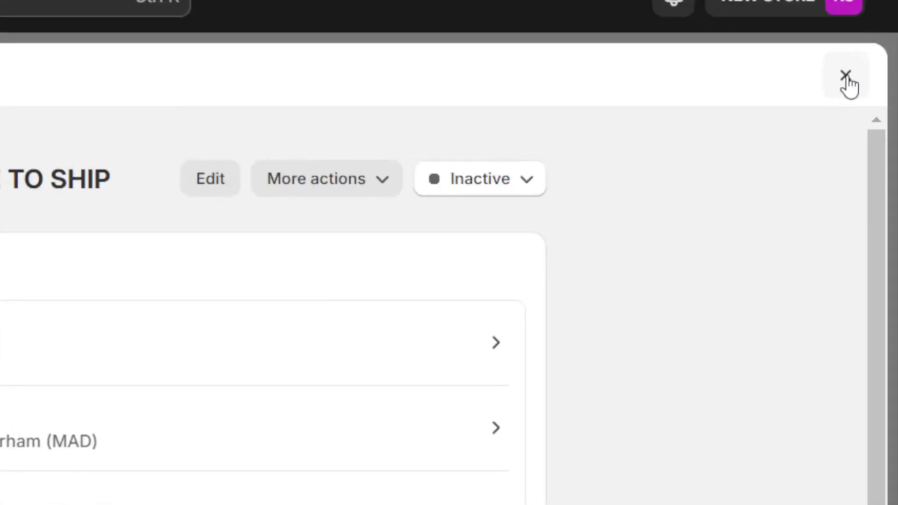
Step: Leave the new market's page and reopen the general shipping profile in the Shipping and delivery settings
{"action": "left_click", "coordinate": [874, 124]}
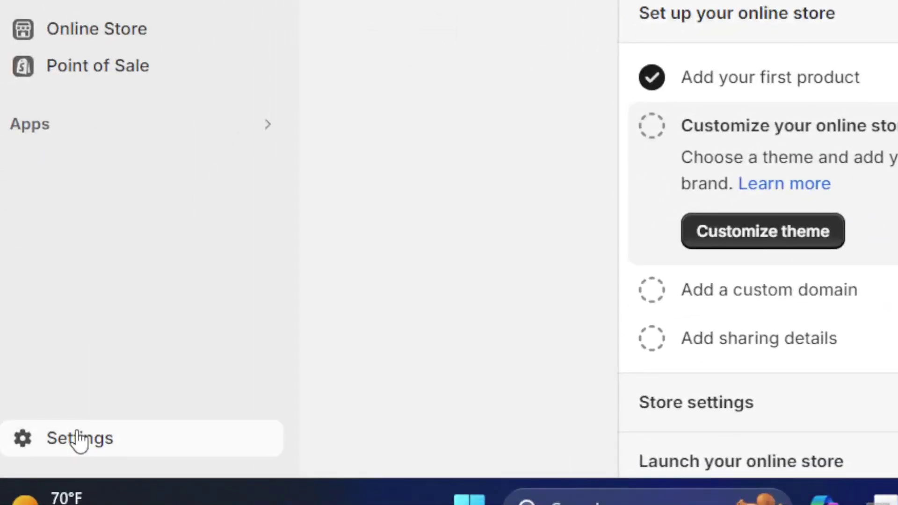
{"action": "left_click", "coordinate": [42, 457]}
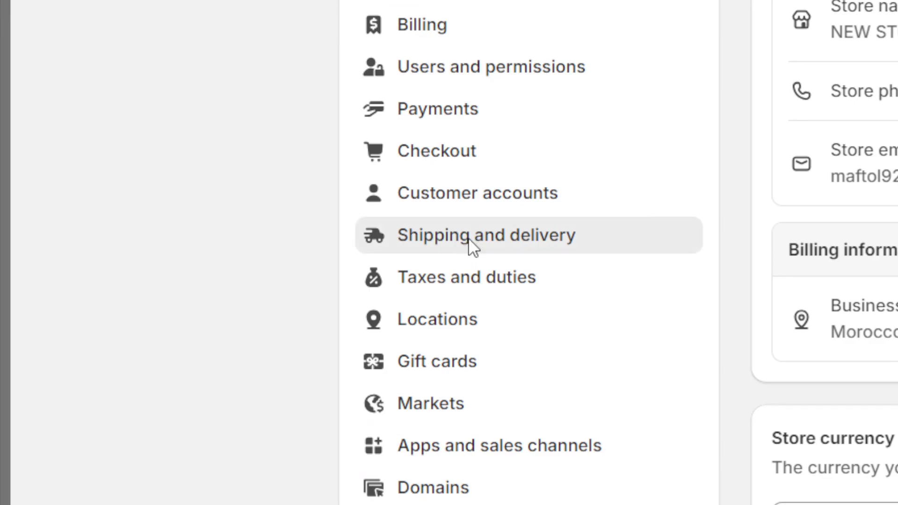
{"action": "left_click", "coordinate": [470, 239]}
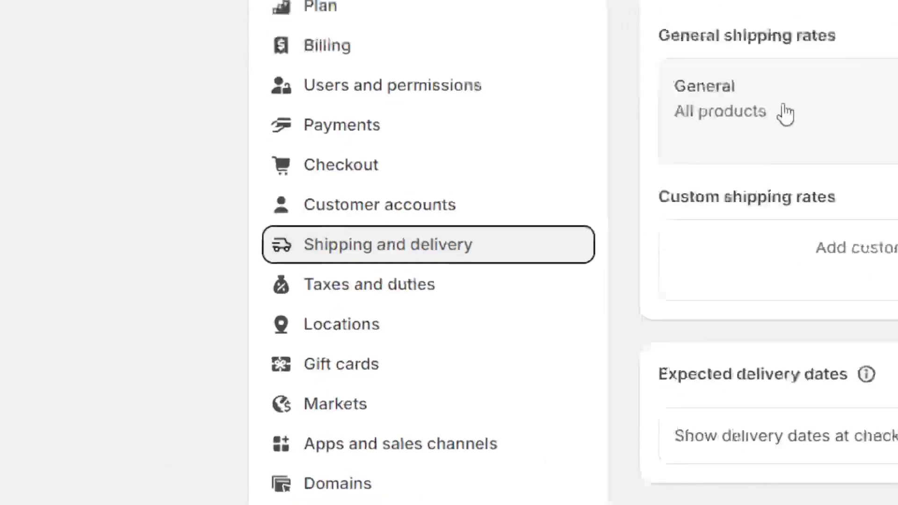
{"action": "left_click", "coordinate": [441, 284]}
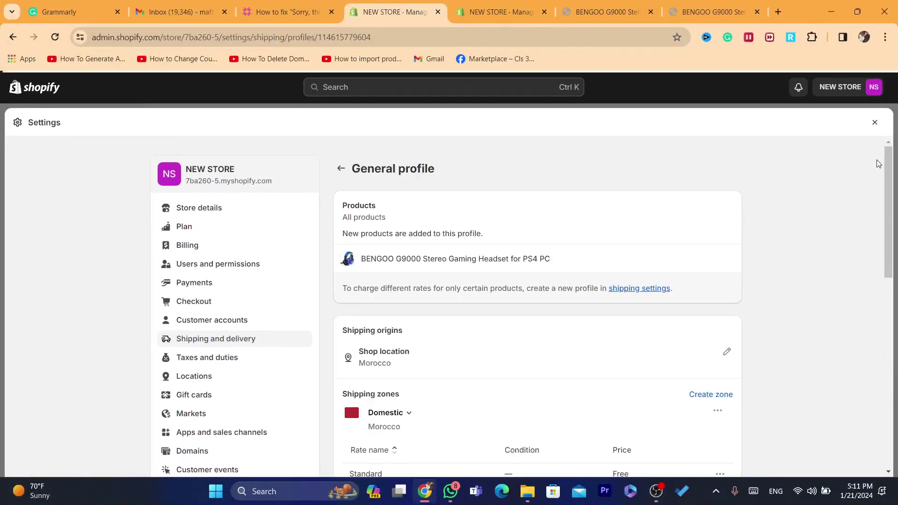
Step: Start a new shipping zone for the countries not covered by existing zones and name it "NOTHING"
{"action": "left_click_drag", "start_coordinate": [889, 164], "coordinate": [893, 335]}
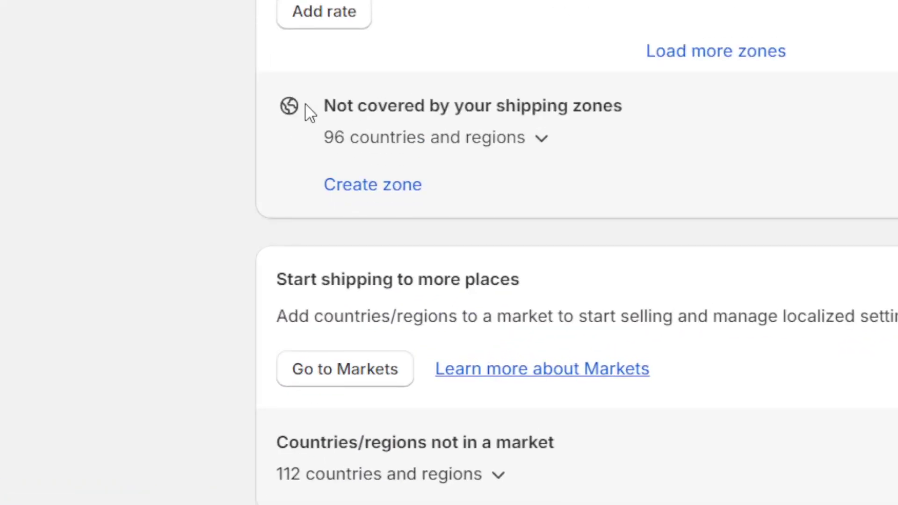
{"action": "left_click_drag", "start_coordinate": [310, 104], "coordinate": [630, 86]}
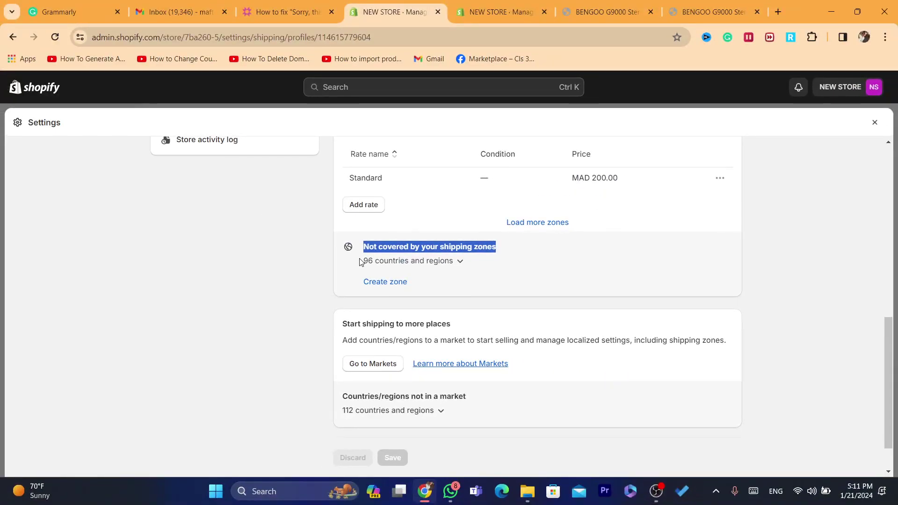
{"action": "left_click", "coordinate": [360, 261]}
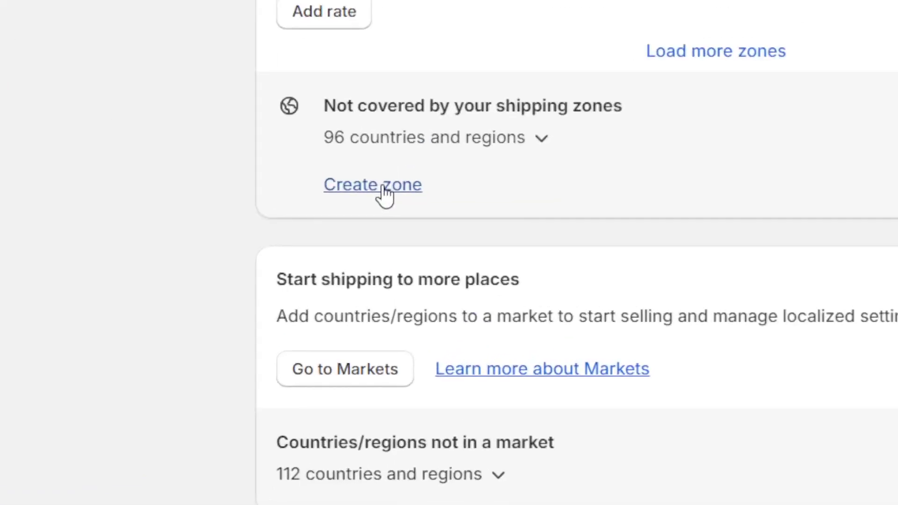
{"action": "left_click", "coordinate": [383, 189]}
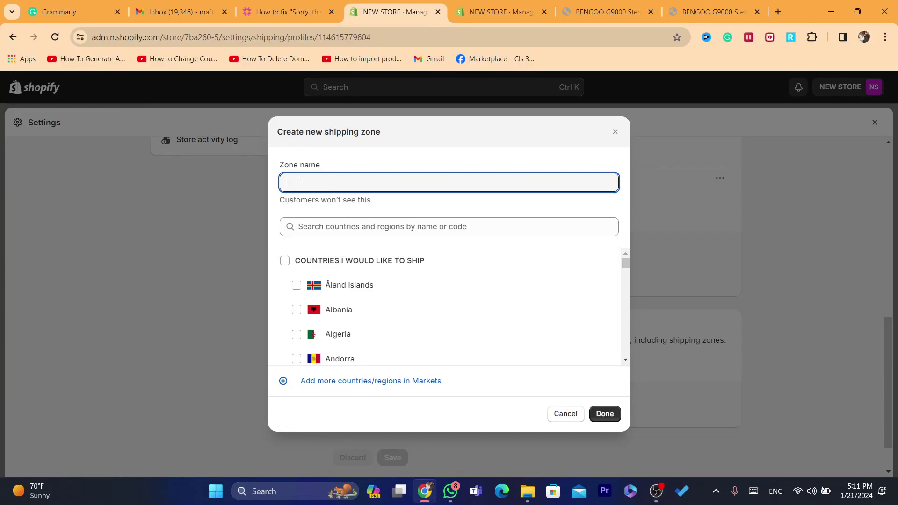
{"action": "type", "text": "NOTHING"}
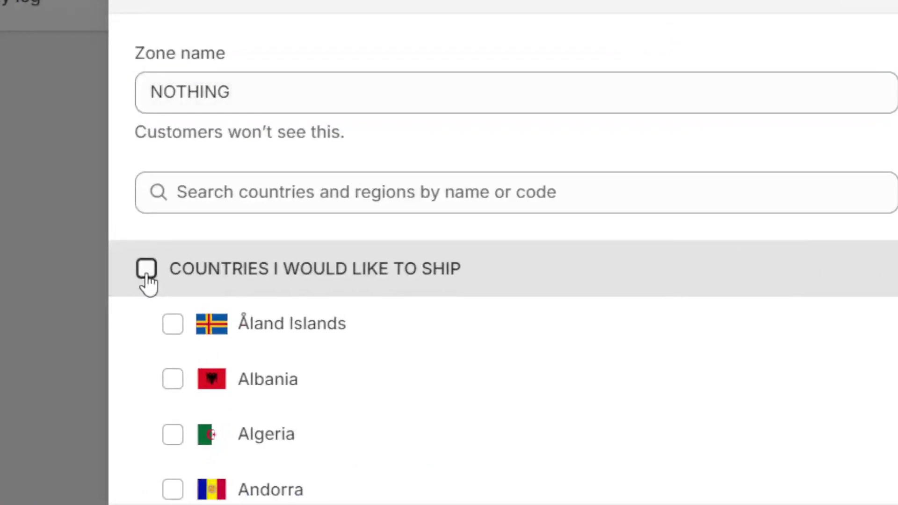
Step: Include all countries of the COUNTRIES I WOULD LIKE TO SHIP market in the NOTHING zone and finish creating the zone
{"action": "left_click", "coordinate": [146, 271]}
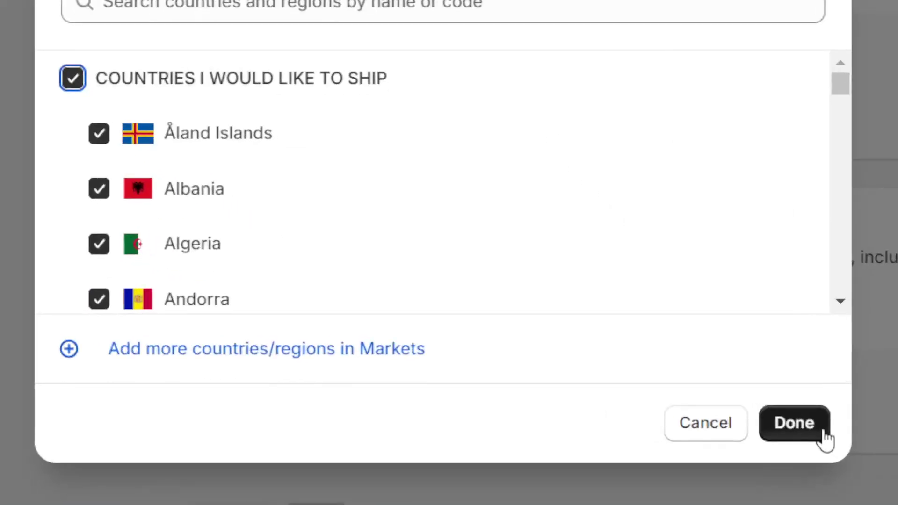
{"action": "left_click", "coordinate": [616, 415]}
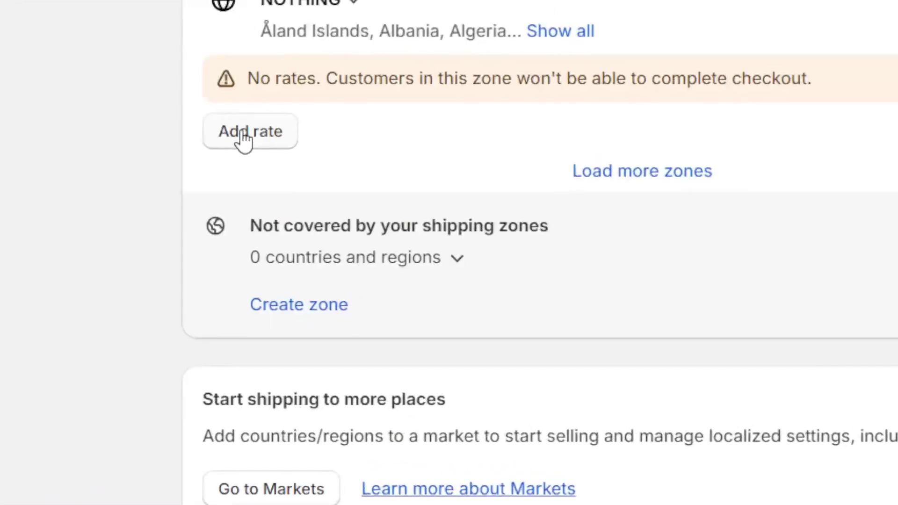
{"action": "left_click", "coordinate": [358, 286]}
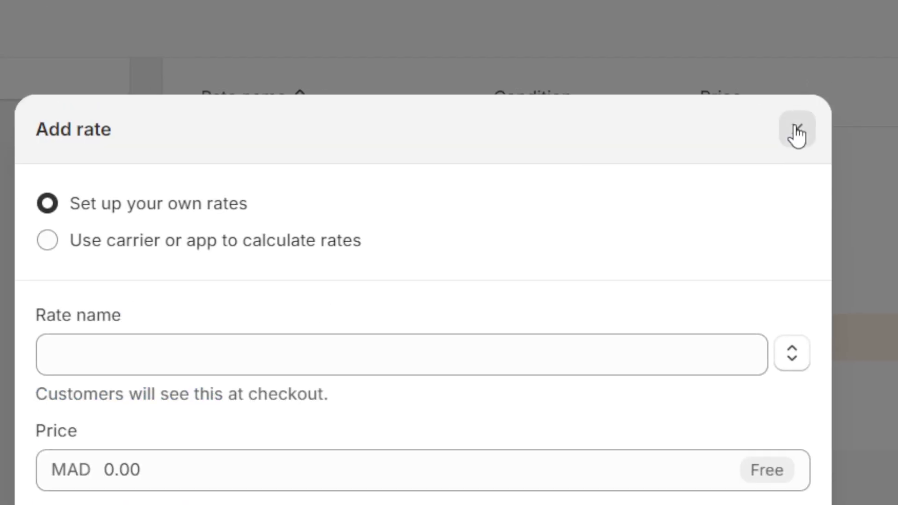
{"action": "left_click", "coordinate": [795, 132]}
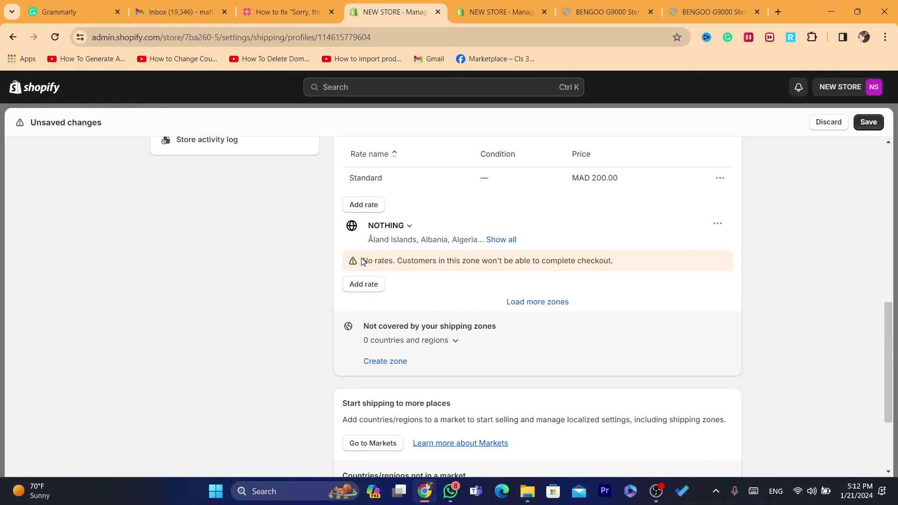
{"action": "left_click_drag", "start_coordinate": [363, 261], "coordinate": [438, 260]}
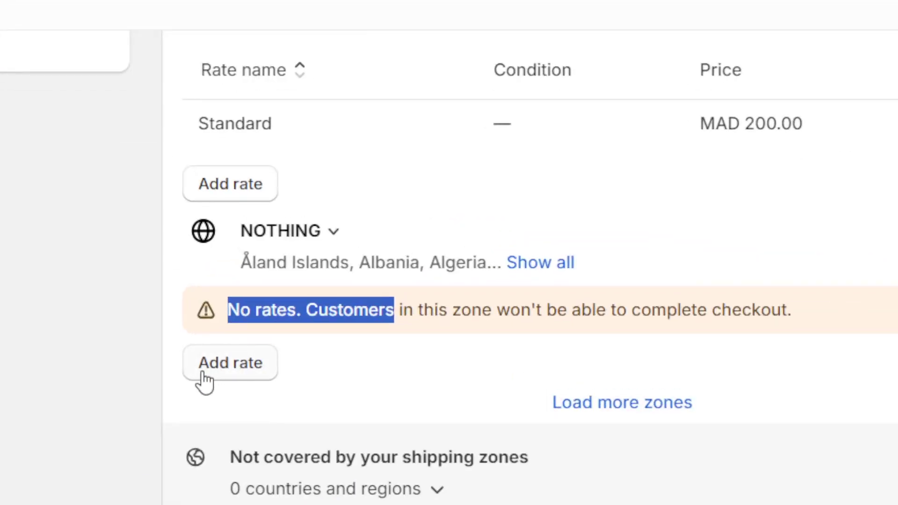
Step: Add a Standard shipping rate priced at MAD 20 to the NOTHING zone and save the shipping profile
{"action": "left_click", "coordinate": [227, 370]}
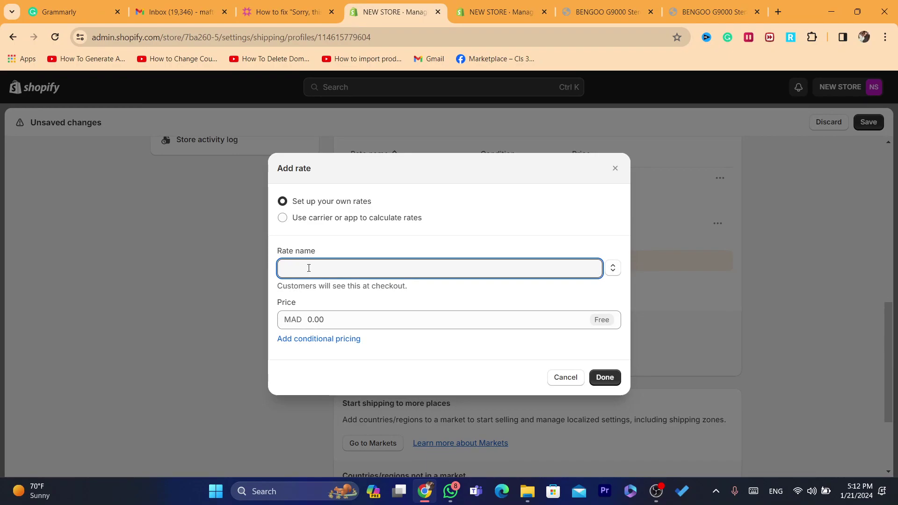
{"action": "left_click", "coordinate": [308, 268]}
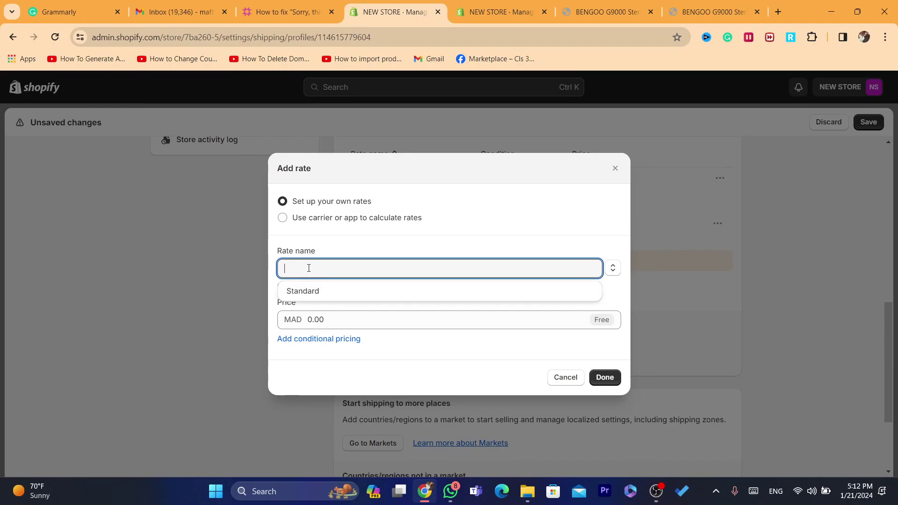
{"action": "left_click", "coordinate": [315, 291]}
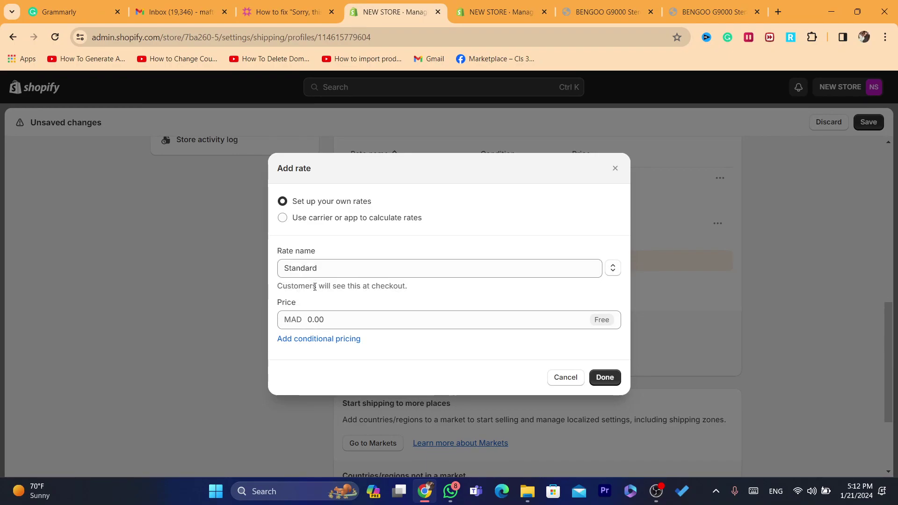
{"action": "left_click", "coordinate": [330, 318]}
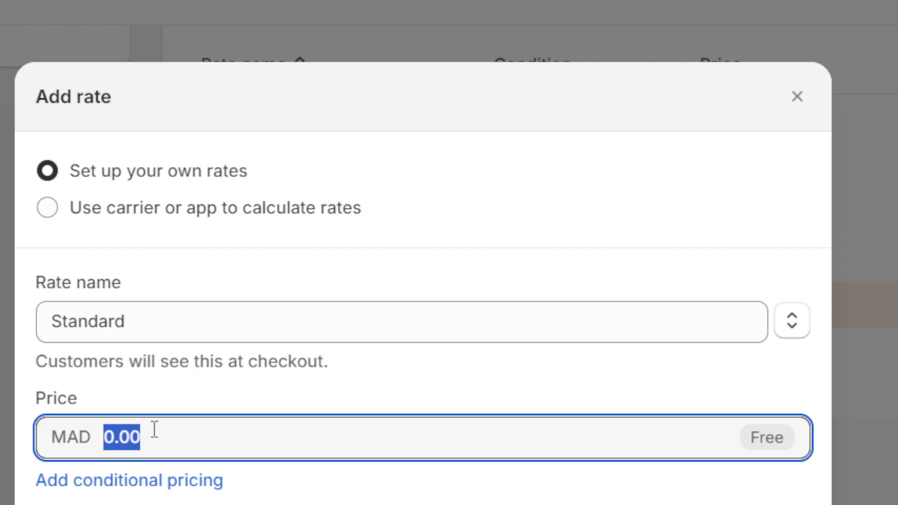
{"action": "type", "text": "20"}
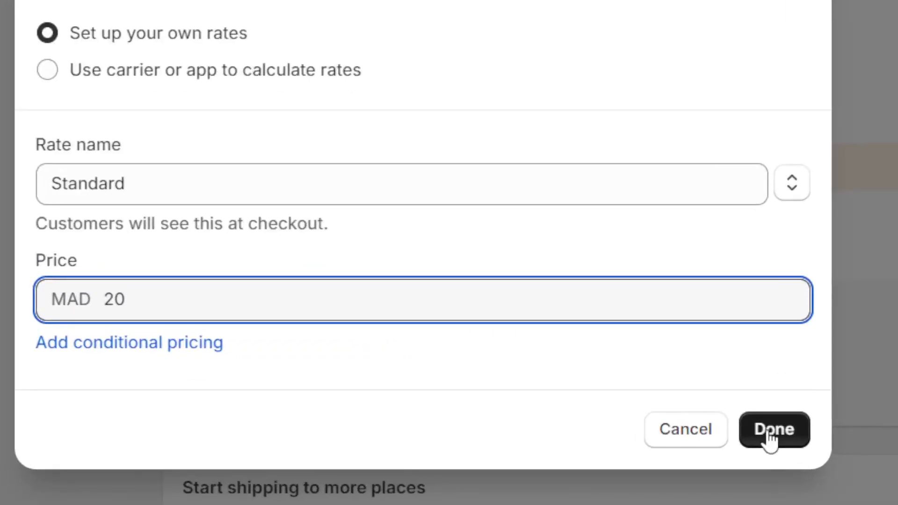
{"action": "left_click", "coordinate": [605, 377]}
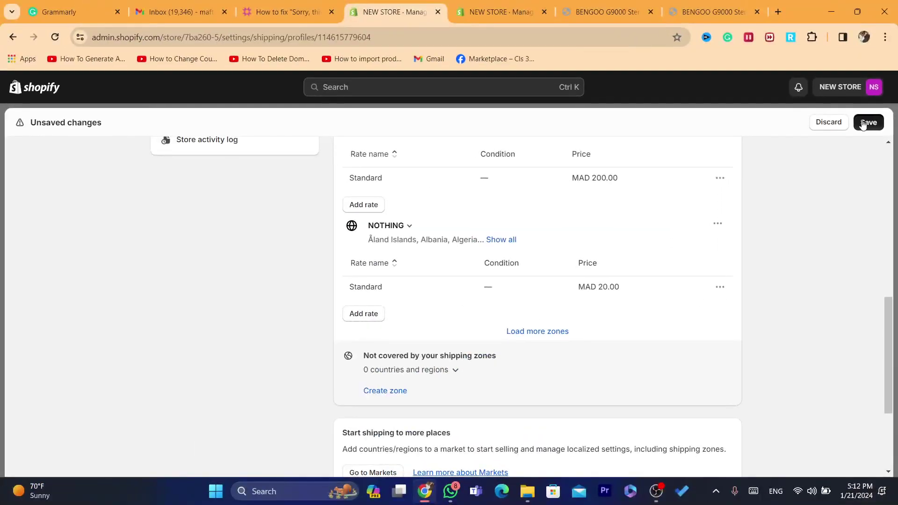
{"action": "left_click", "coordinate": [832, 49]}
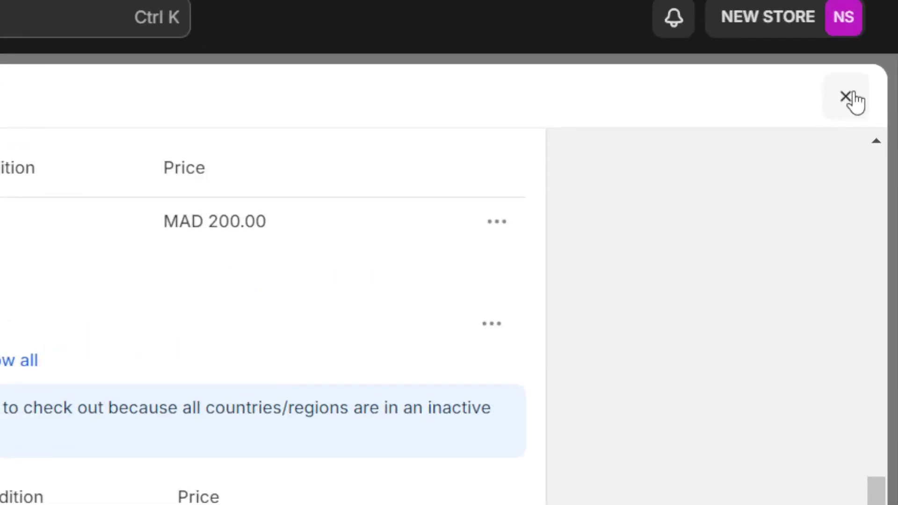
Step: Close and reopen the settings, return to the general shipping profile and go to Markets from its section on shipping to more places
{"action": "left_click", "coordinate": [848, 98]}
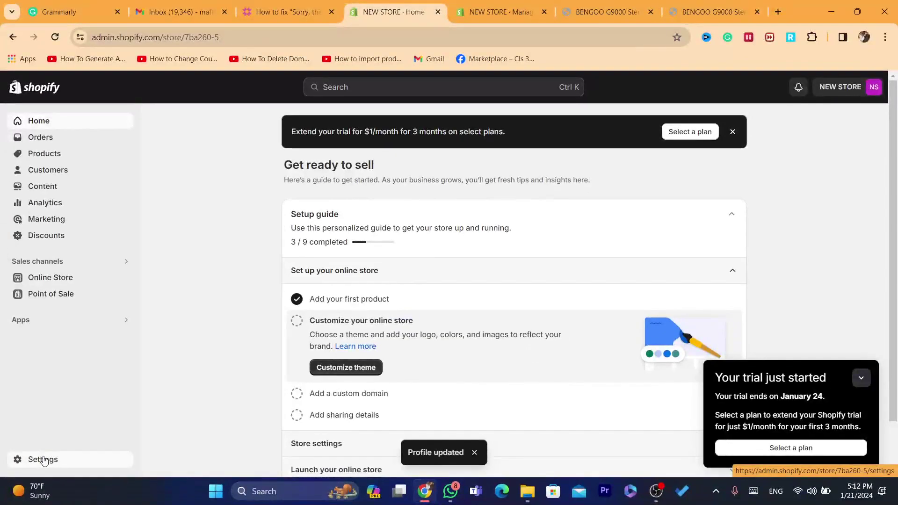
{"action": "left_click", "coordinate": [43, 456]}
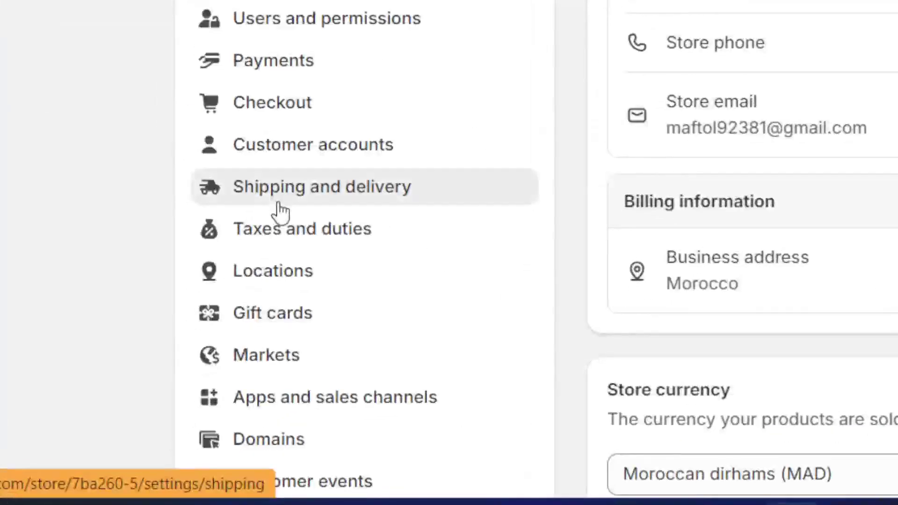
{"action": "left_click", "coordinate": [203, 335]}
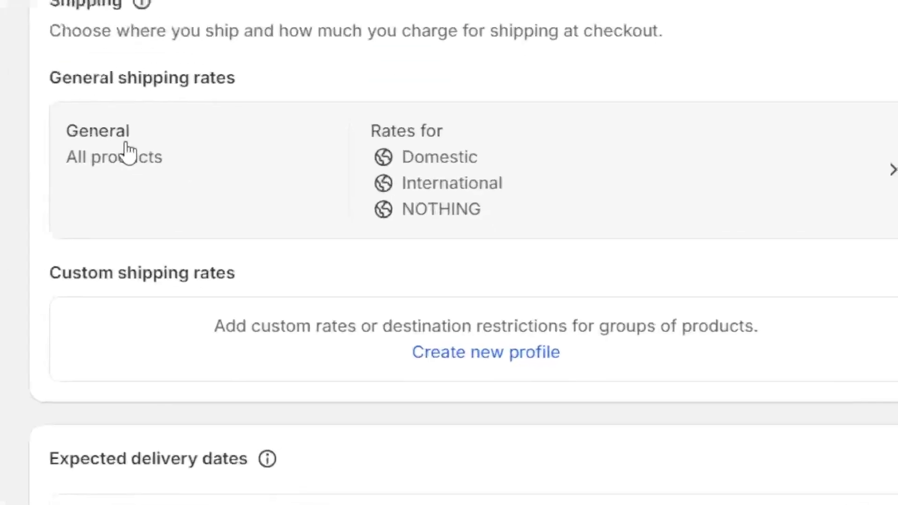
{"action": "left_click", "coordinate": [124, 146]}
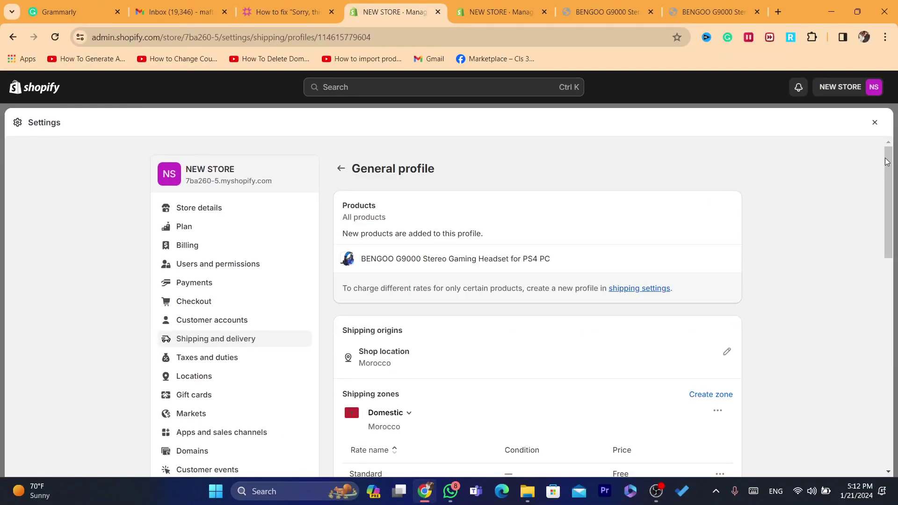
{"action": "left_click_drag", "start_coordinate": [889, 163], "coordinate": [896, 384]}
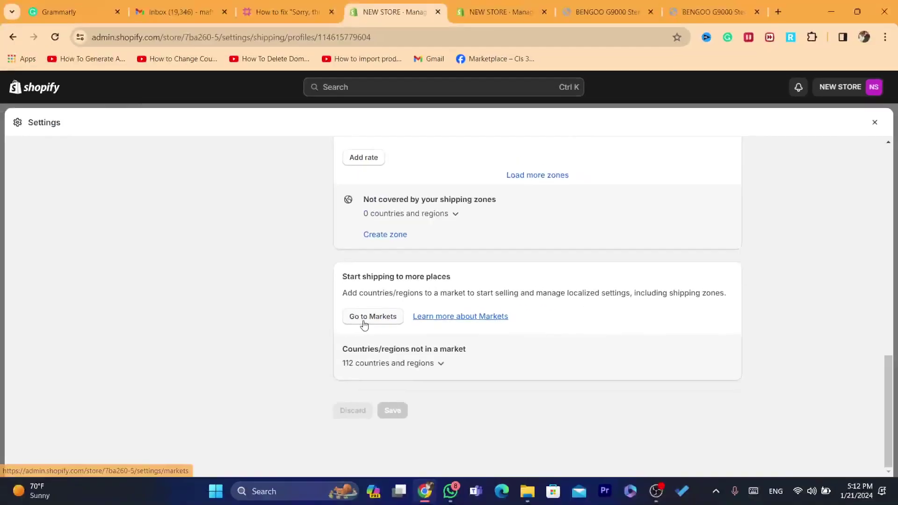
{"action": "left_click", "coordinate": [364, 319]}
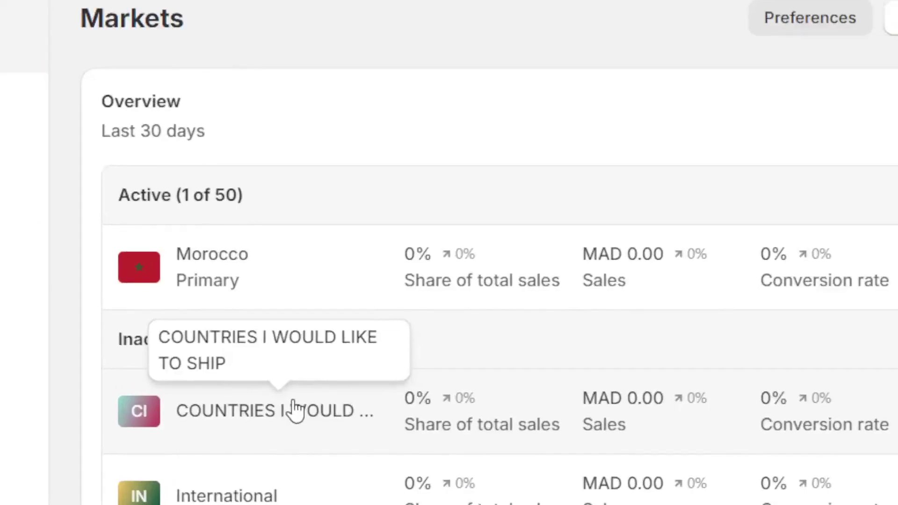
Step: Set the COUNTRIES I WOULD LIKE TO SHIP market's status to Active, save it and leave the settings
{"action": "left_click", "coordinate": [293, 410]}
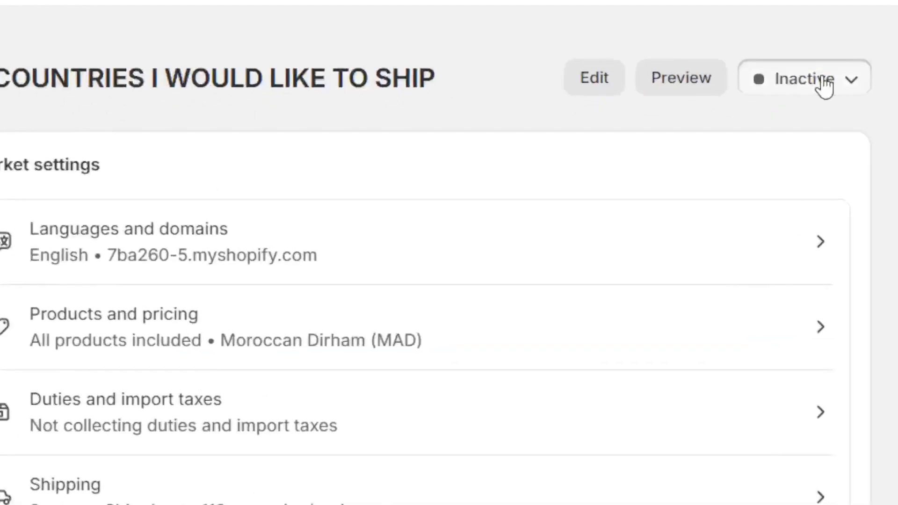
{"action": "left_click", "coordinate": [721, 171]}
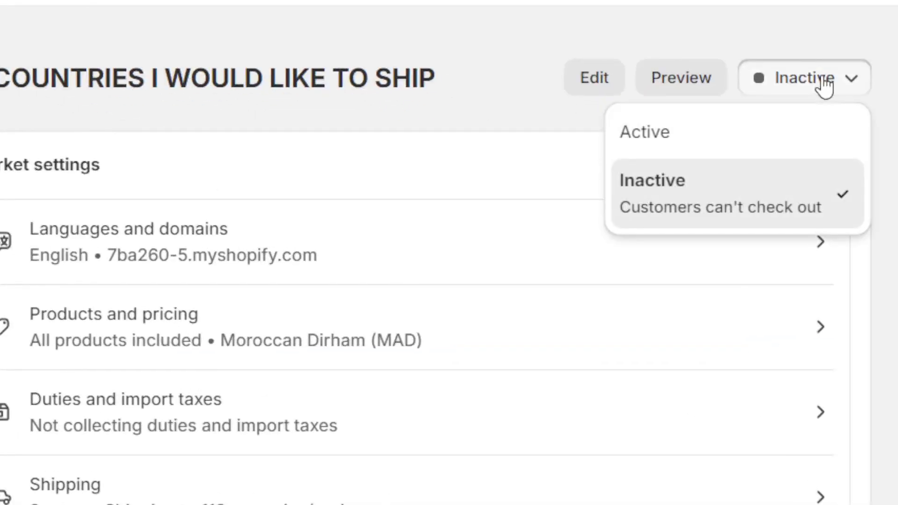
{"action": "left_click", "coordinate": [669, 141]}
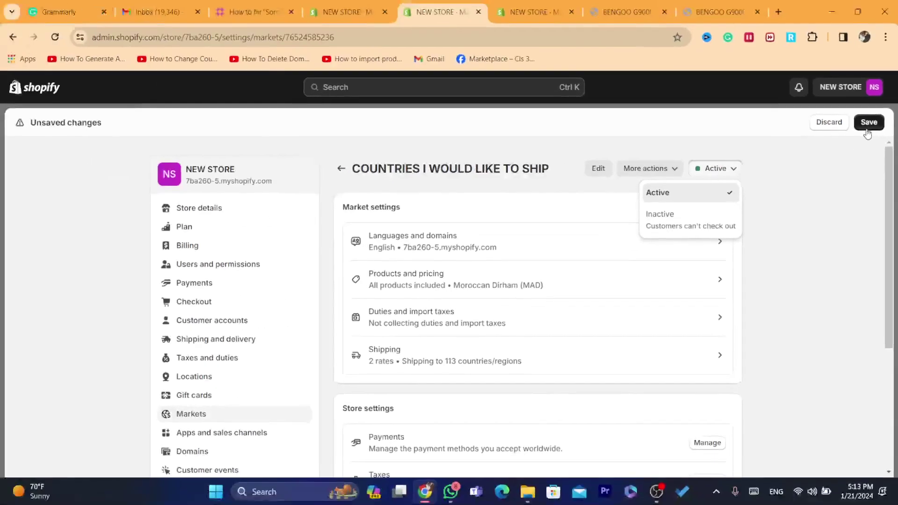
{"action": "left_click", "coordinate": [868, 127]}
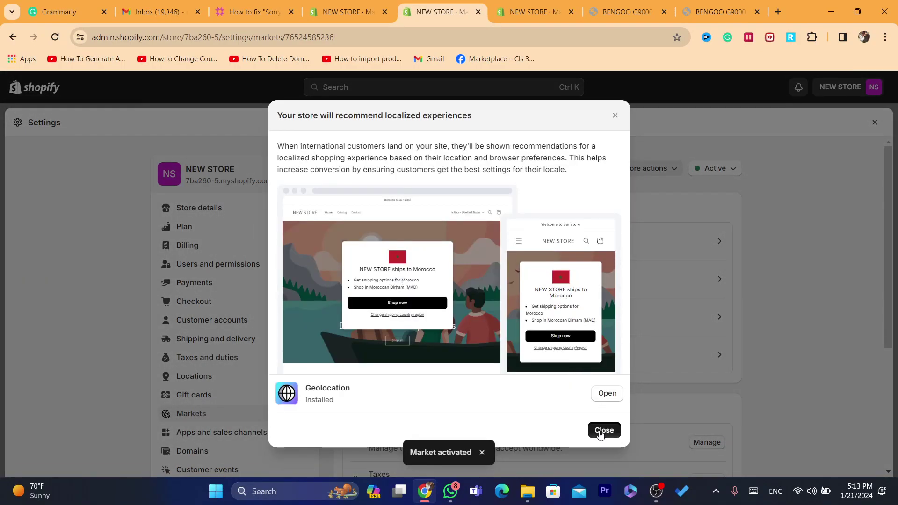
{"action": "left_click", "coordinate": [602, 430]}
{"action": "left_click", "coordinate": [874, 122]}
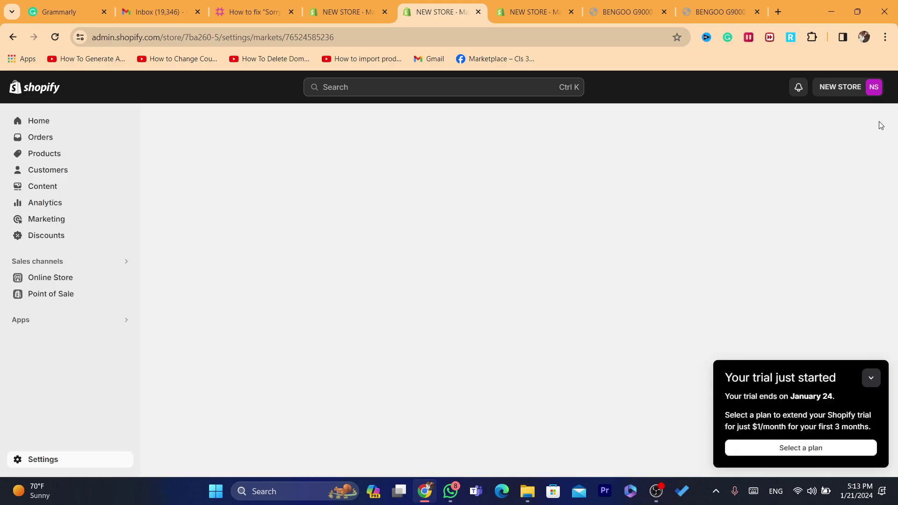
Step: Switch to the storefront preview of the BENGOO headset, look through the country selector's list and choose Western Sahara
{"action": "left_click", "coordinate": [544, 4]}
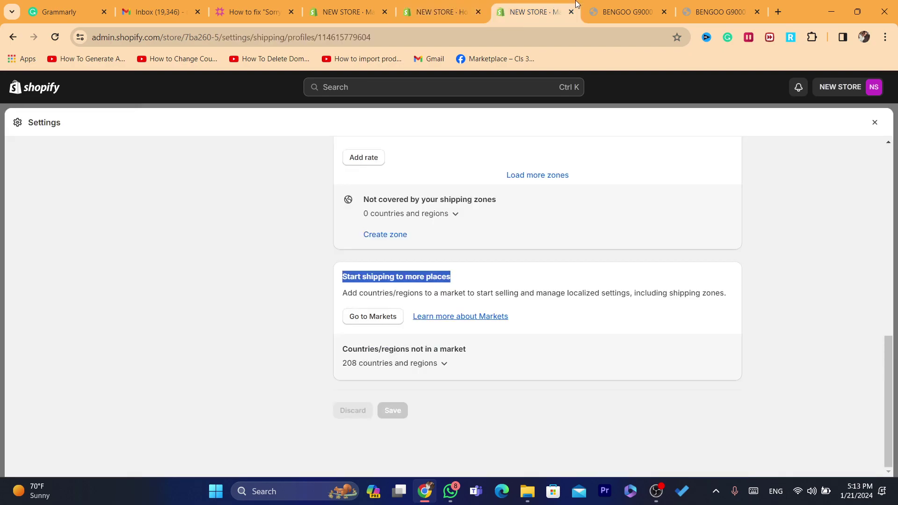
{"action": "left_click", "coordinate": [626, 4]}
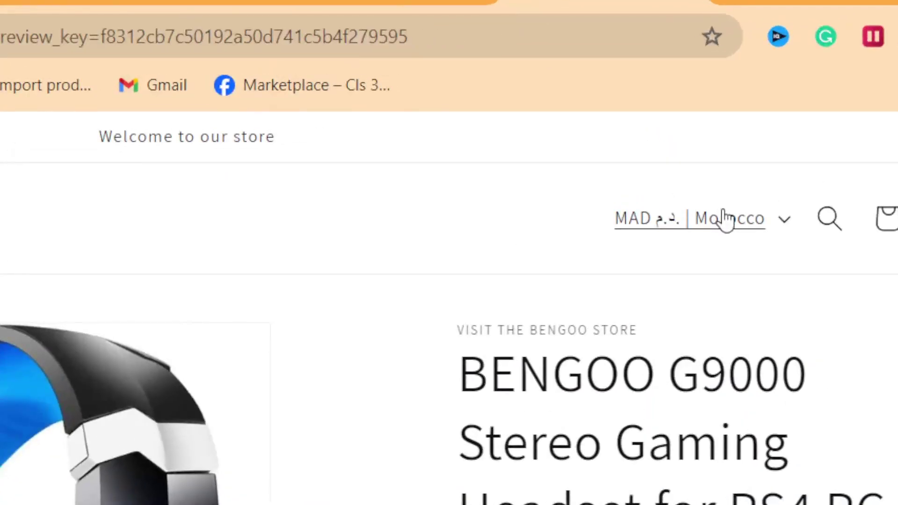
{"action": "left_click", "coordinate": [683, 118]}
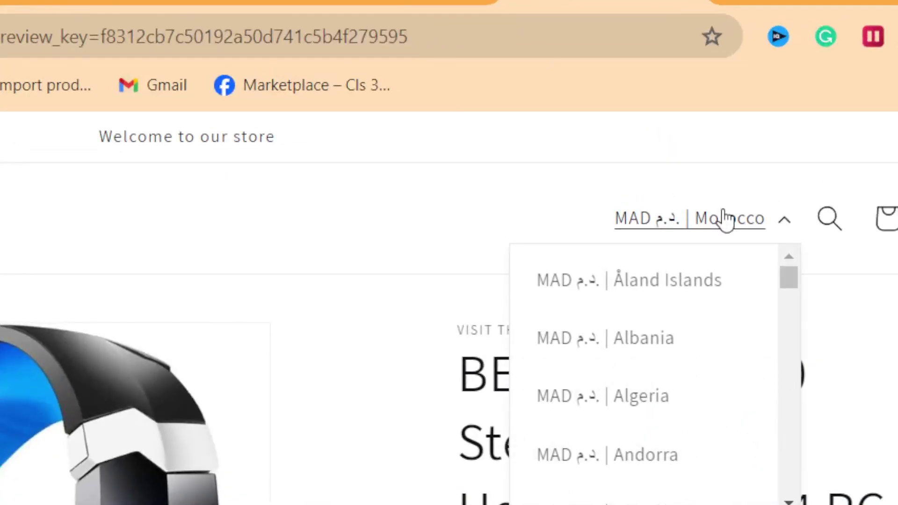
{"action": "left_click_drag", "start_coordinate": [792, 282], "coordinate": [792, 462]}
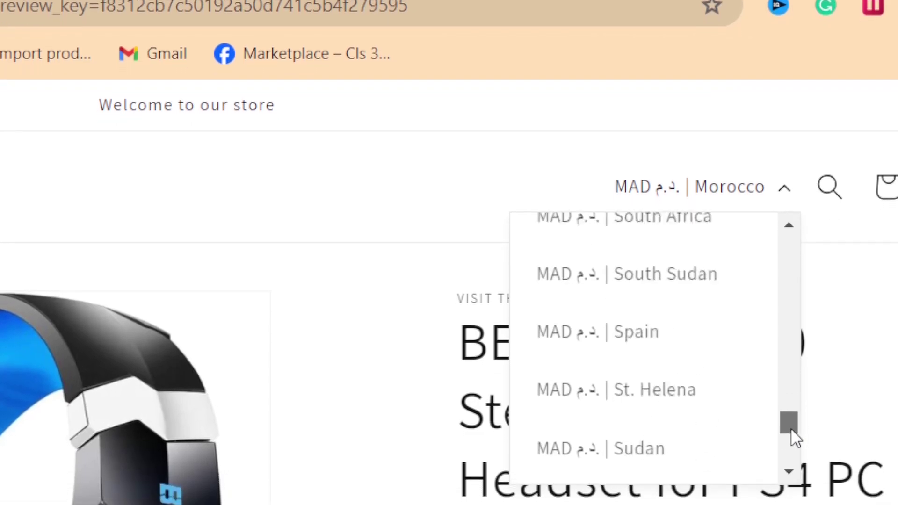
{"action": "left_click_drag", "start_coordinate": [791, 427], "coordinate": [793, 468]}
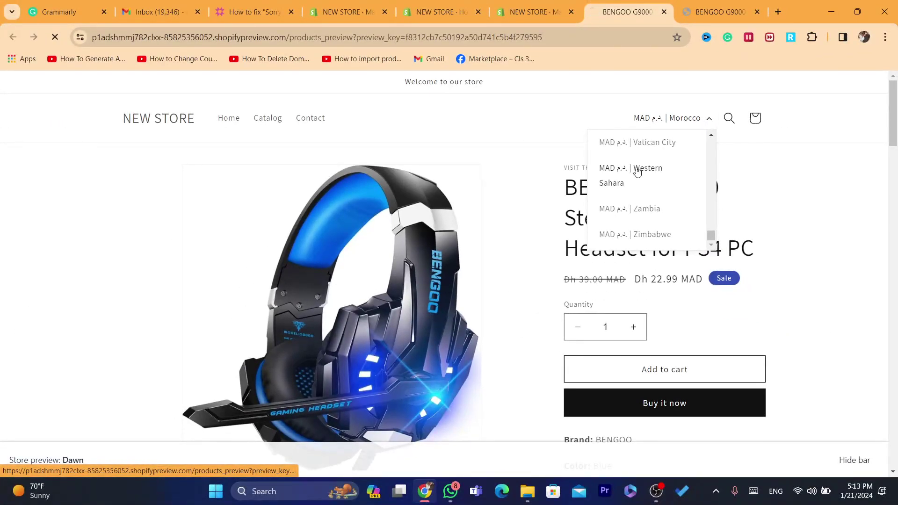
{"action": "left_click", "coordinate": [637, 170]}
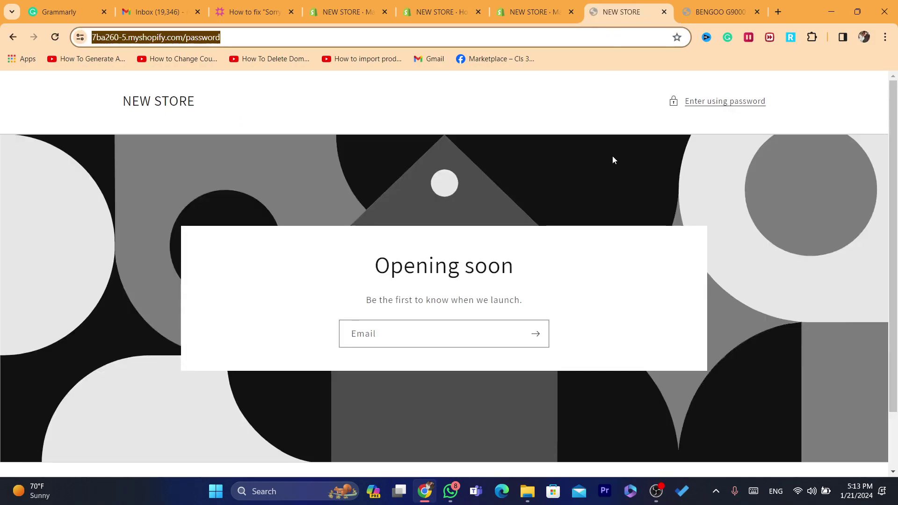
{"action": "left_click", "coordinate": [613, 160]}
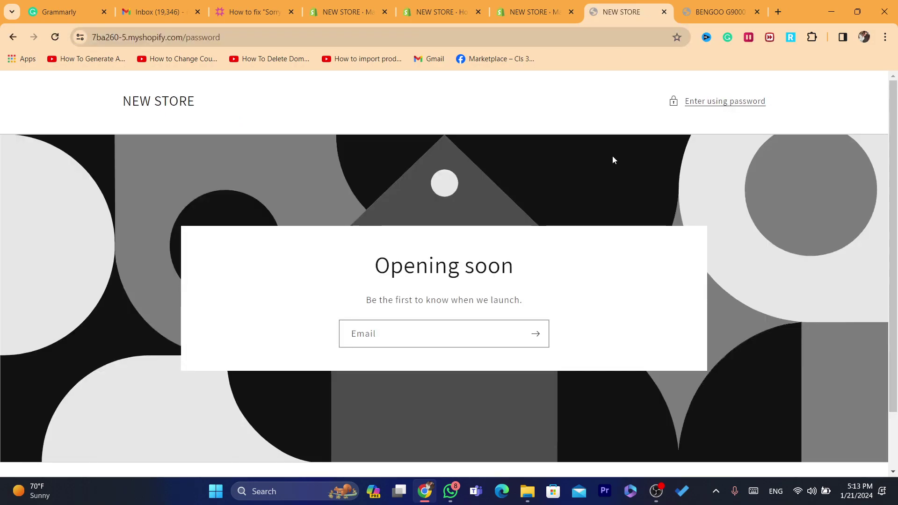